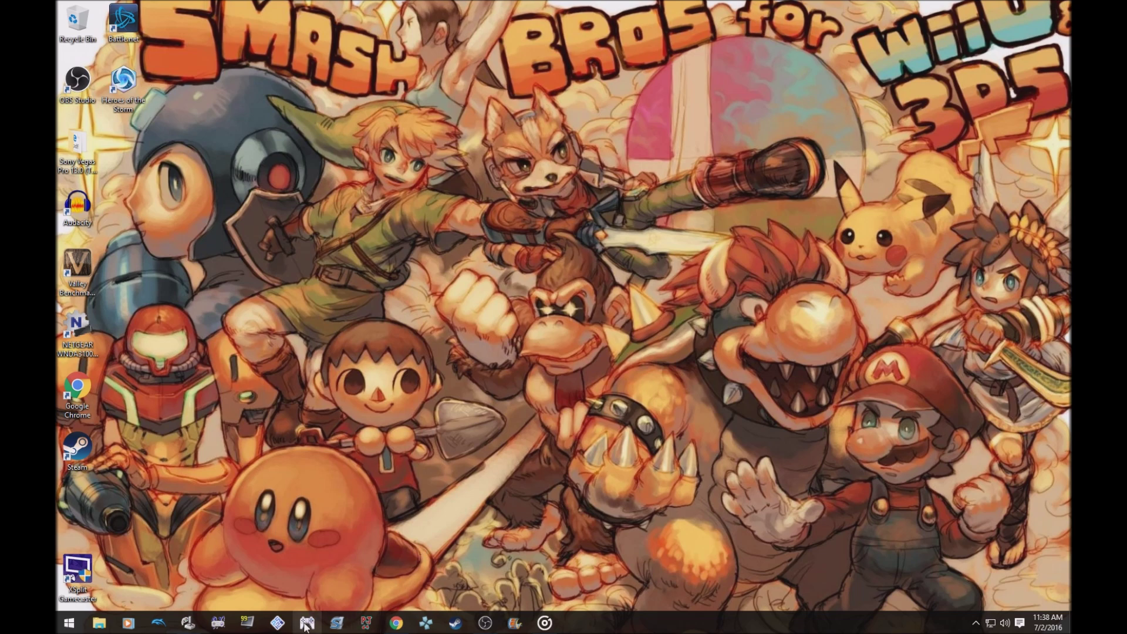
# Step: Restore the Chrome window showing the JoyToKey download page at joytokey.net/en/download
pyautogui.click(388, 626)
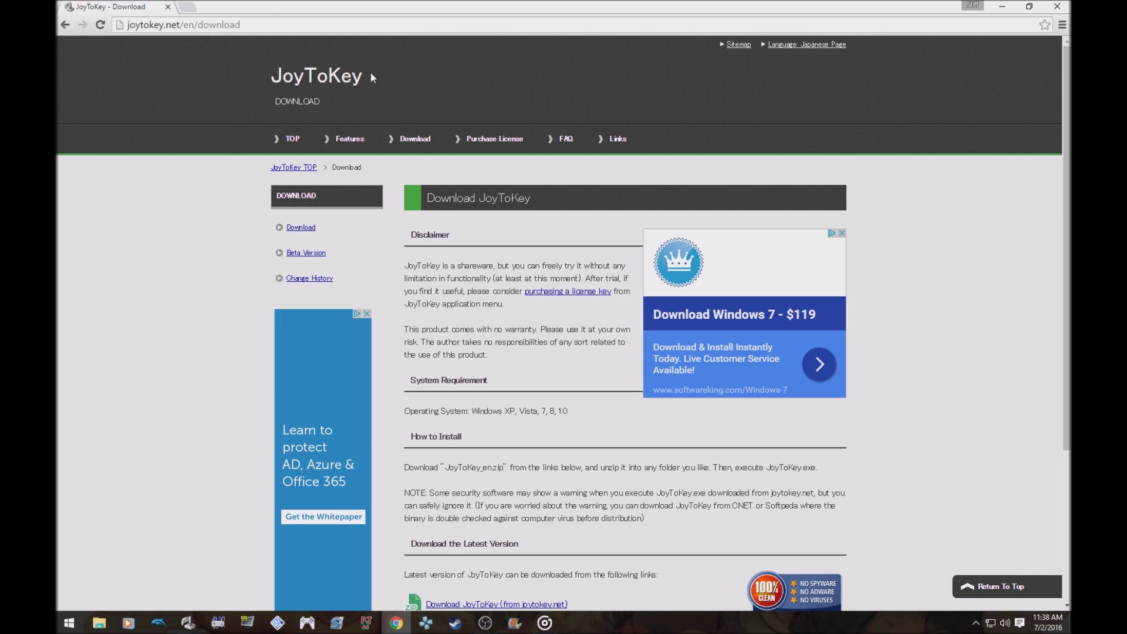
# Step: Scroll through the JoyToKey download page, then minimize Chrome to reveal the desktop
pyautogui.scroll(-1, 550, 340)
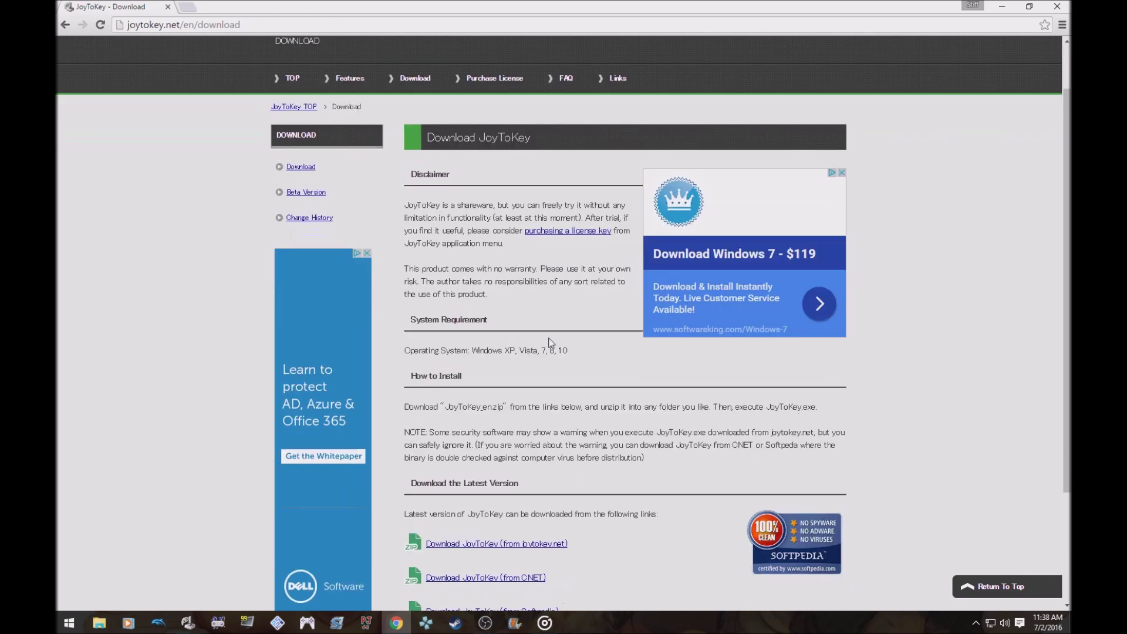
pyautogui.scroll(1, 336, 212)
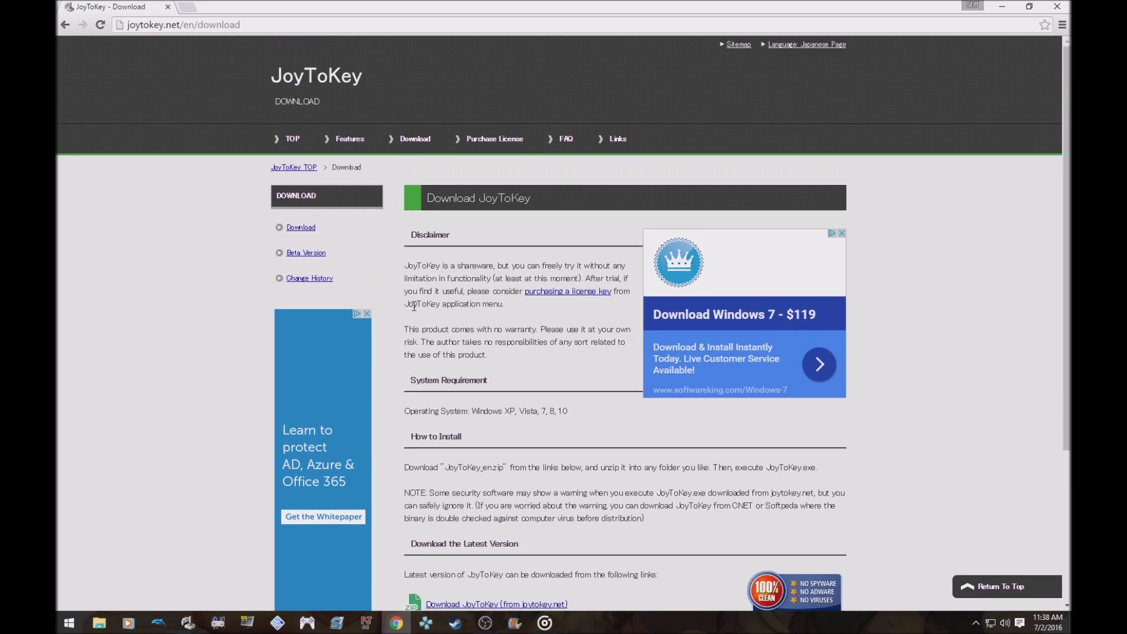
pyautogui.scroll(-3, 530, 327)
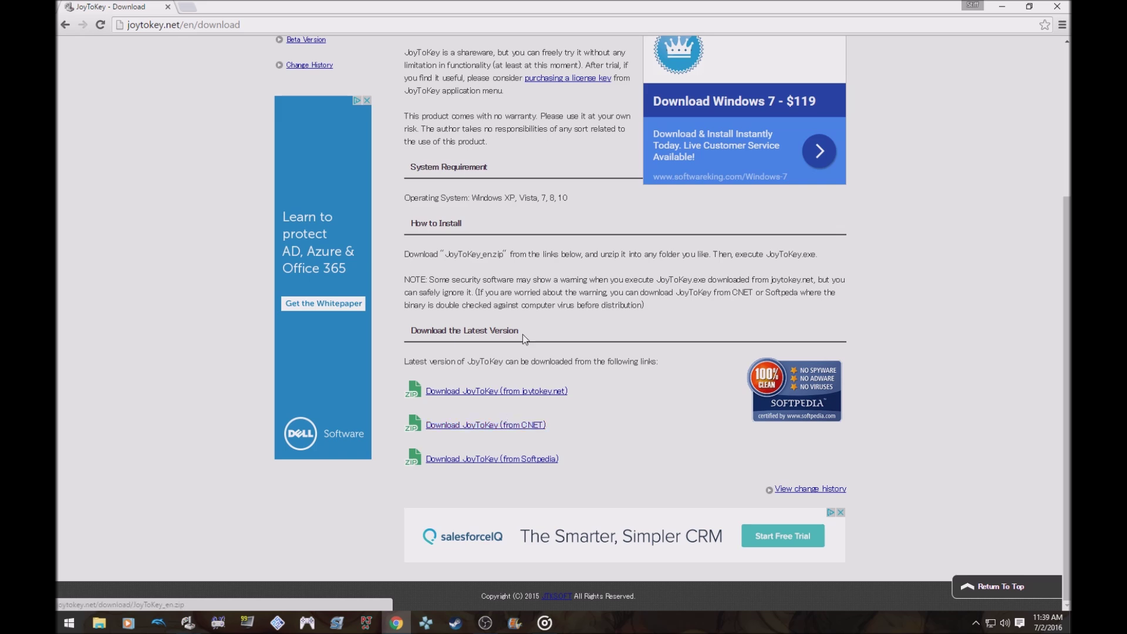
pyautogui.scroll(3, 520, 371)
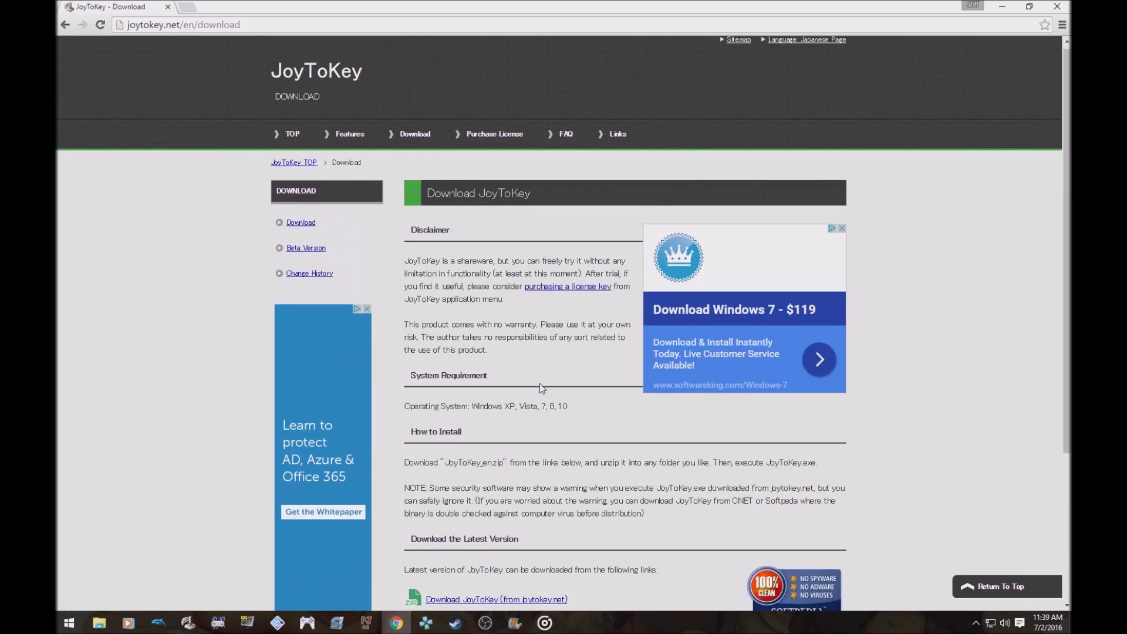
pyautogui.scroll(-2, 539, 376)
pyautogui.scroll(2, 539, 375)
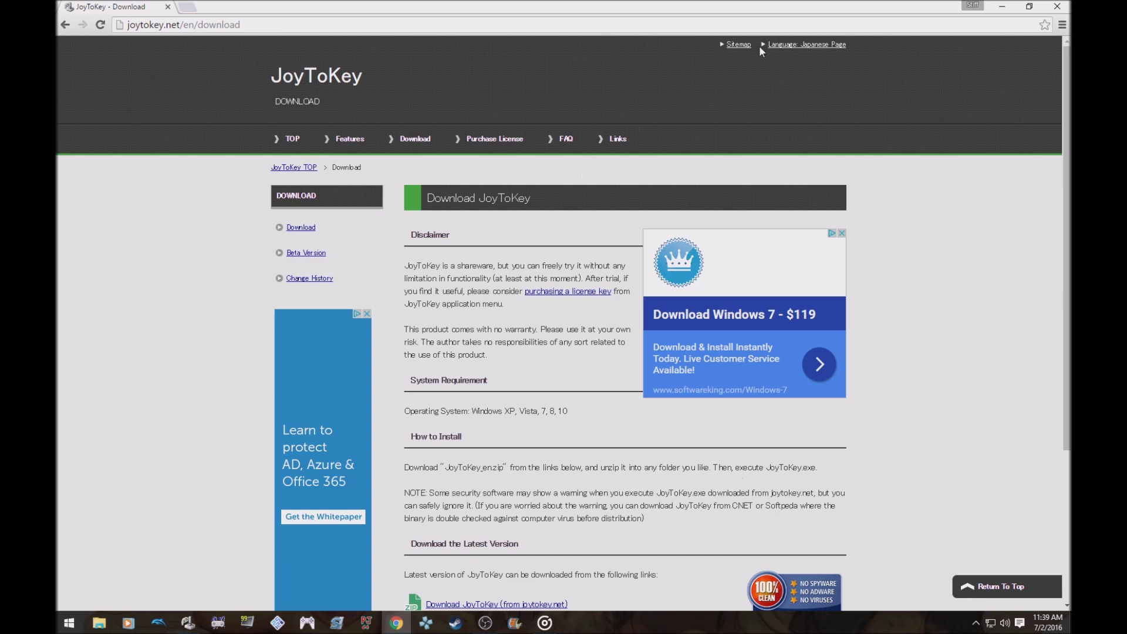
pyautogui.click(1000, 9)
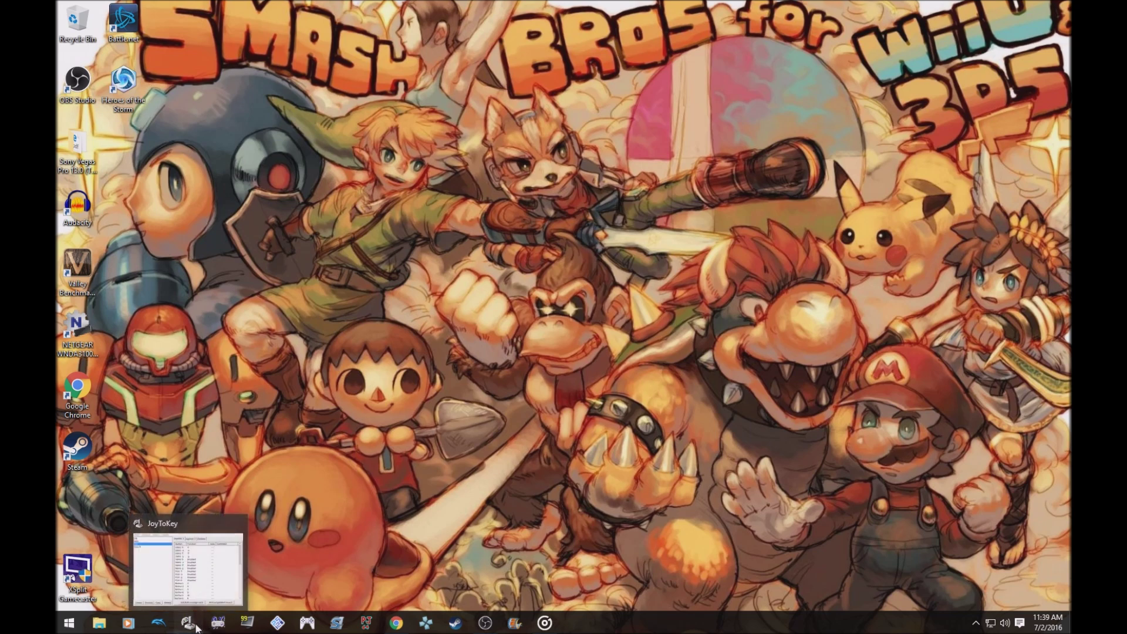
# Step: Bring up JoyToKey, center its window on the desktop, and start a new profile
pyautogui.click(191, 623)
pyautogui.moveTo(400, 83); pyautogui.dragTo(563, 204)
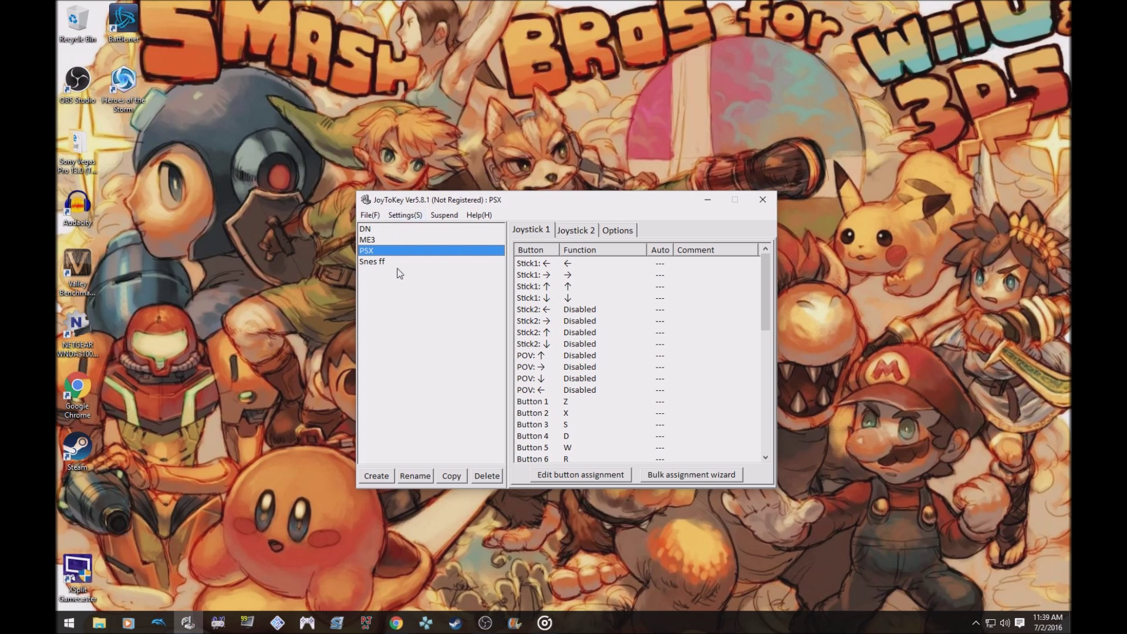
pyautogui.click(377, 477)
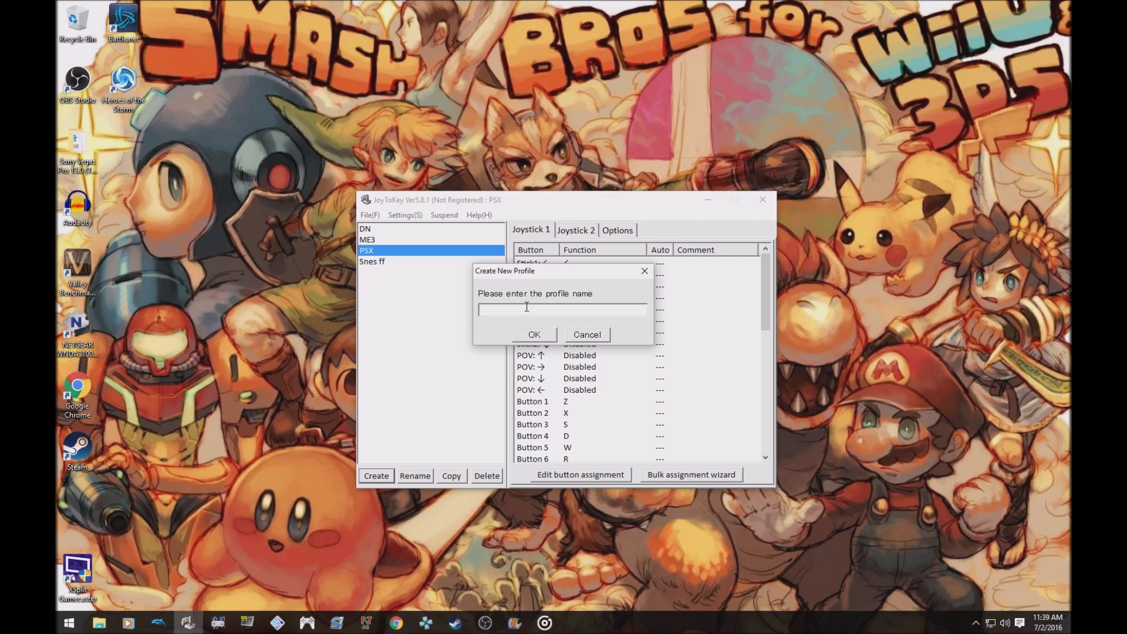
# Step: Name the new profile ps1 and confirm it
pyautogui.write('ps1')
pyautogui.click(534, 334)
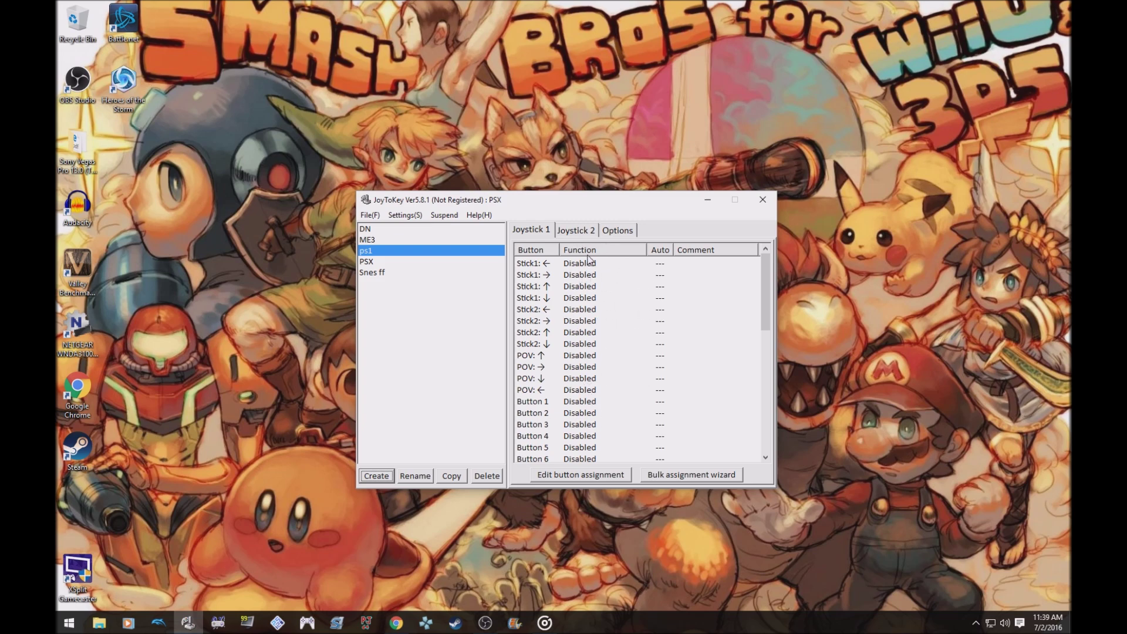
pyautogui.scroll(-1, 617, 302)
pyautogui.scroll(-8, 615, 304)
pyautogui.scroll(10, 615, 304)
pyautogui.scroll(-8, 606, 339)
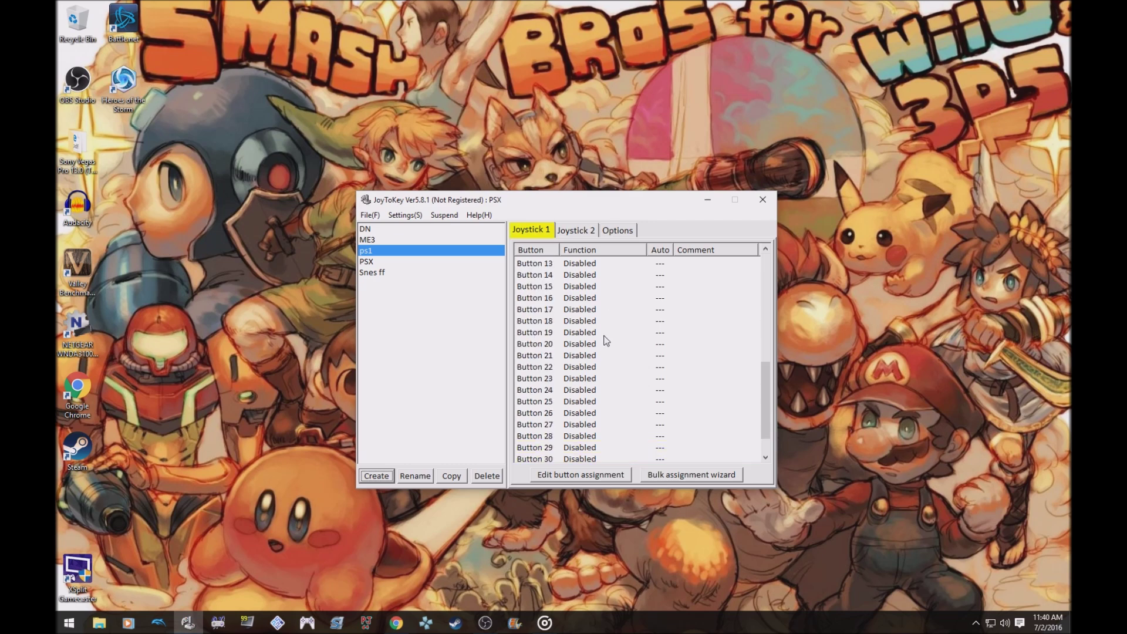
pyautogui.scroll(8, 598, 345)
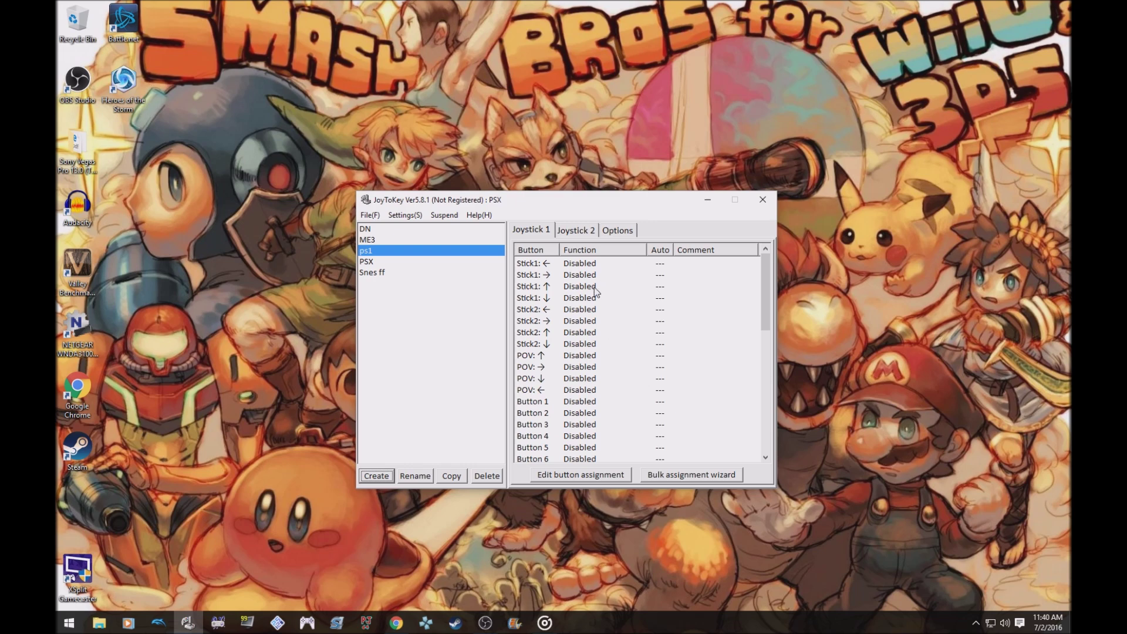
# Step: Nudge the JoyToKey window right and view the ps1 profile's Options page
pyautogui.moveTo(656, 209); pyautogui.dragTo(704, 204)
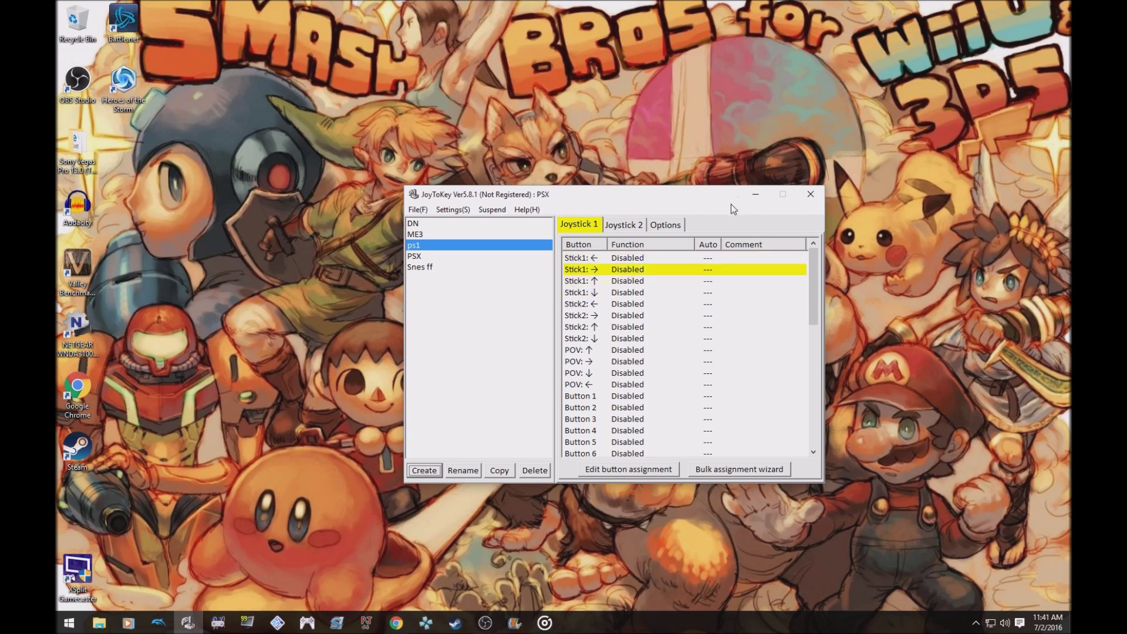
pyautogui.click(666, 228)
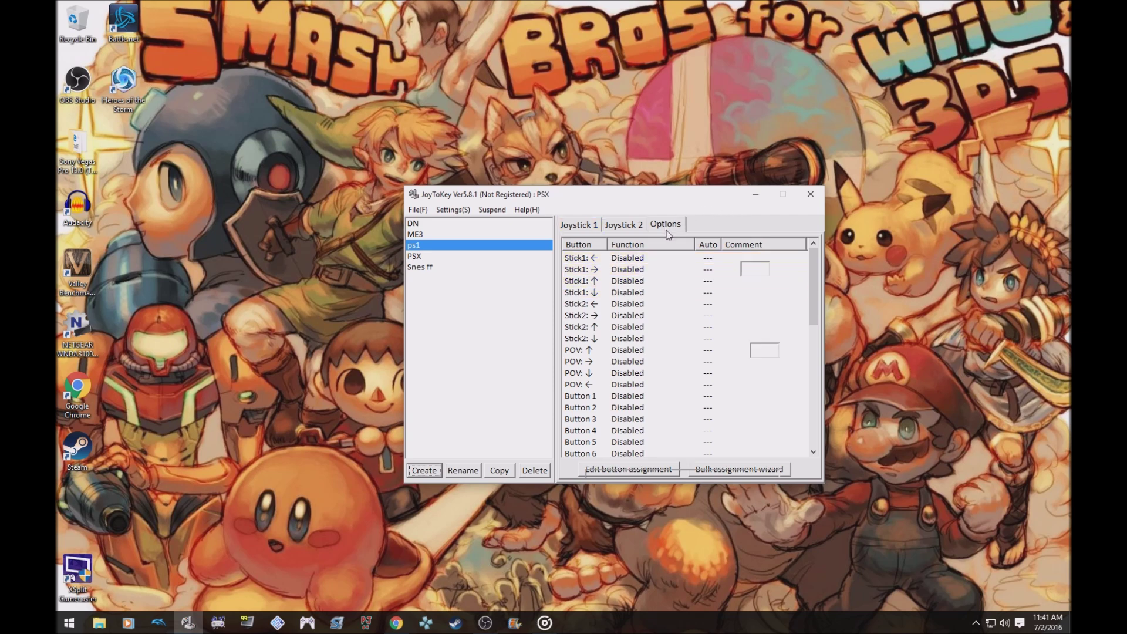
# Step: Set XInput Device #1 (Connected) as the joystick device in Advanced settings, then select PSX
pyautogui.click(590, 226)
pyautogui.click(461, 211)
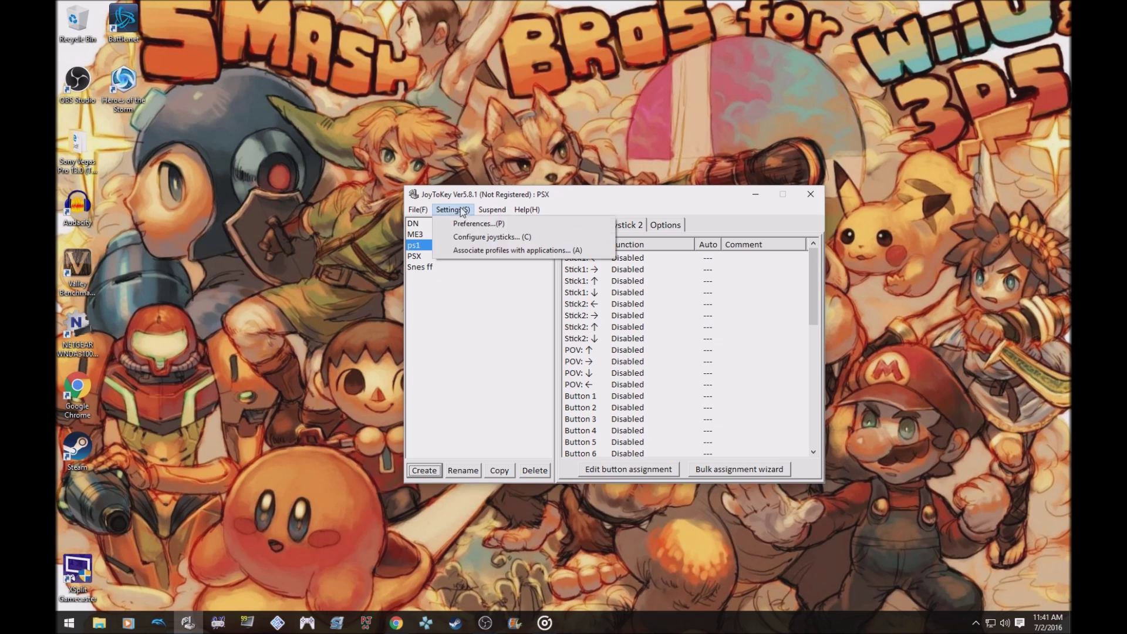
pyautogui.click(470, 237)
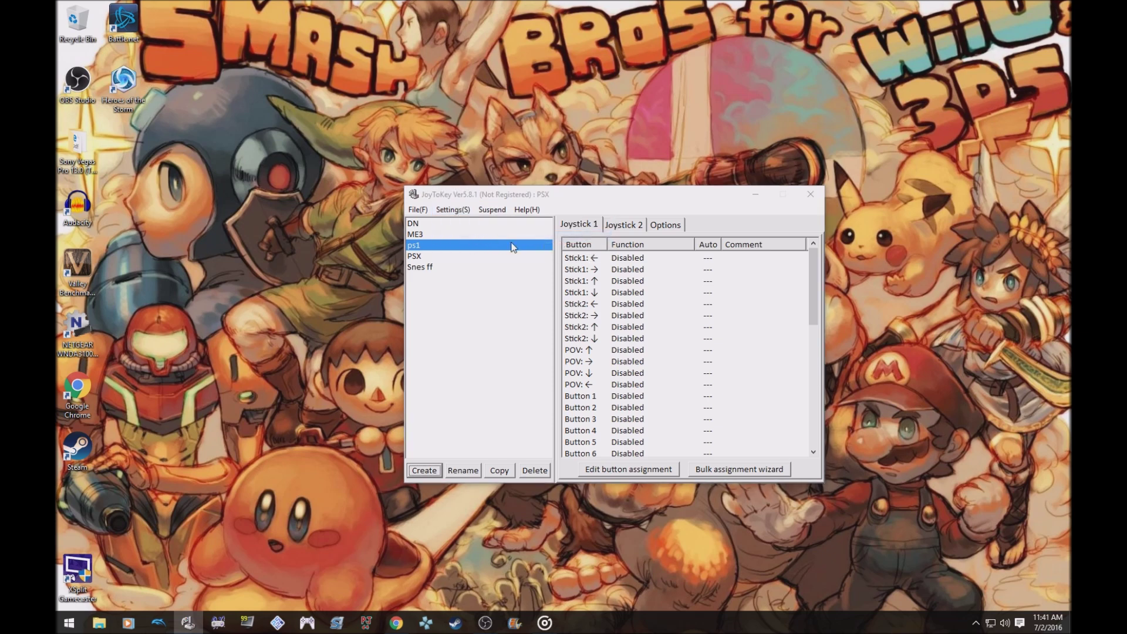
pyautogui.click(597, 207)
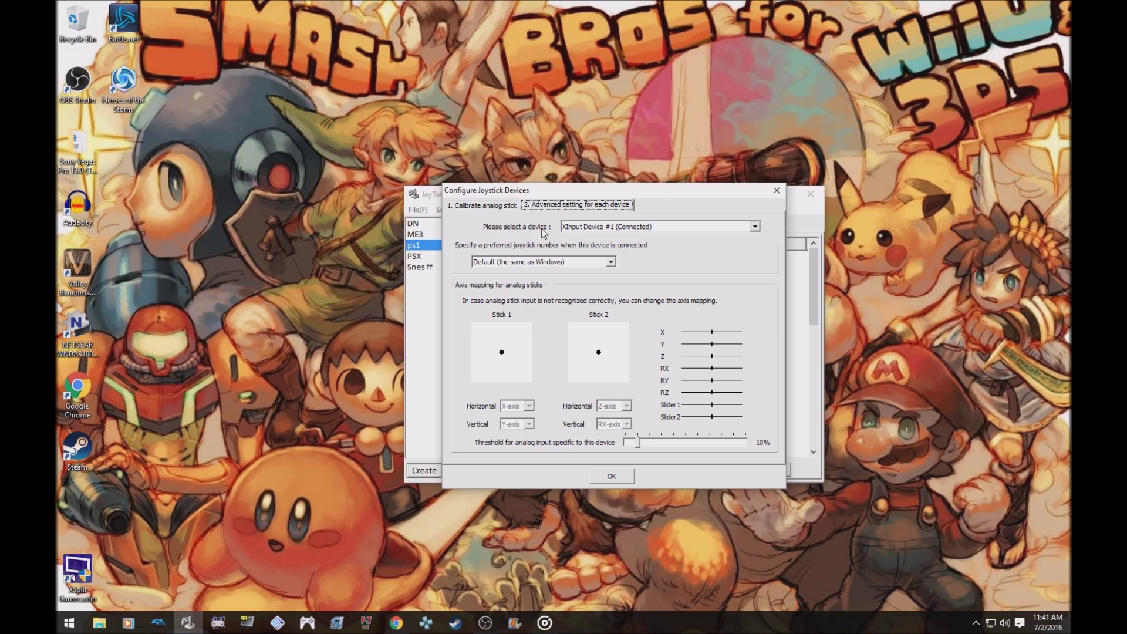
pyautogui.click(755, 227)
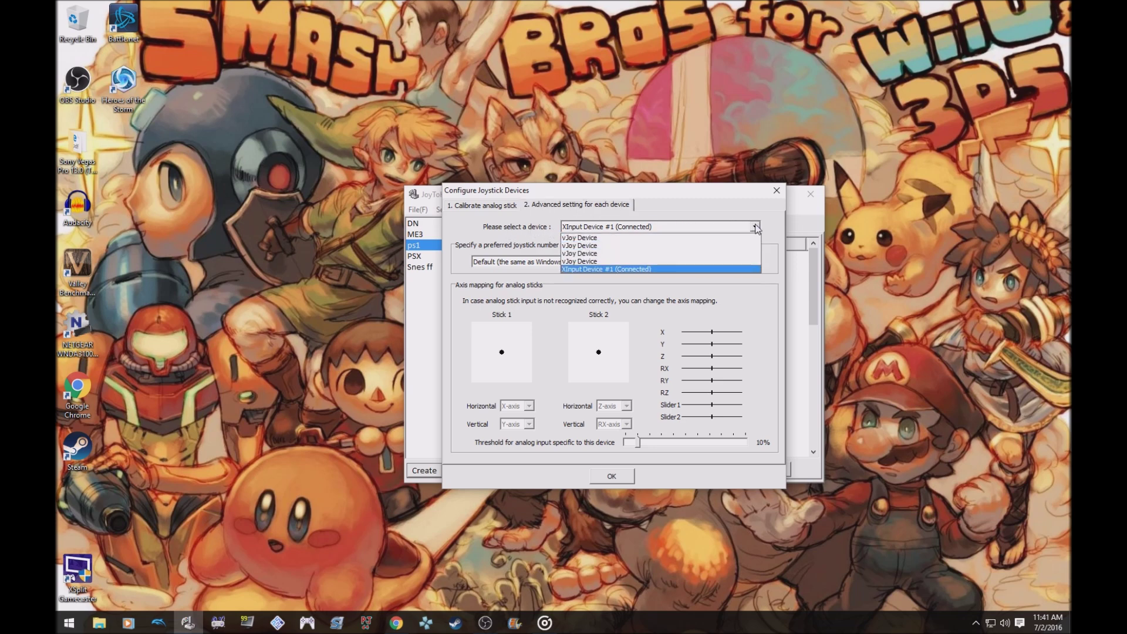
pyautogui.click(581, 270)
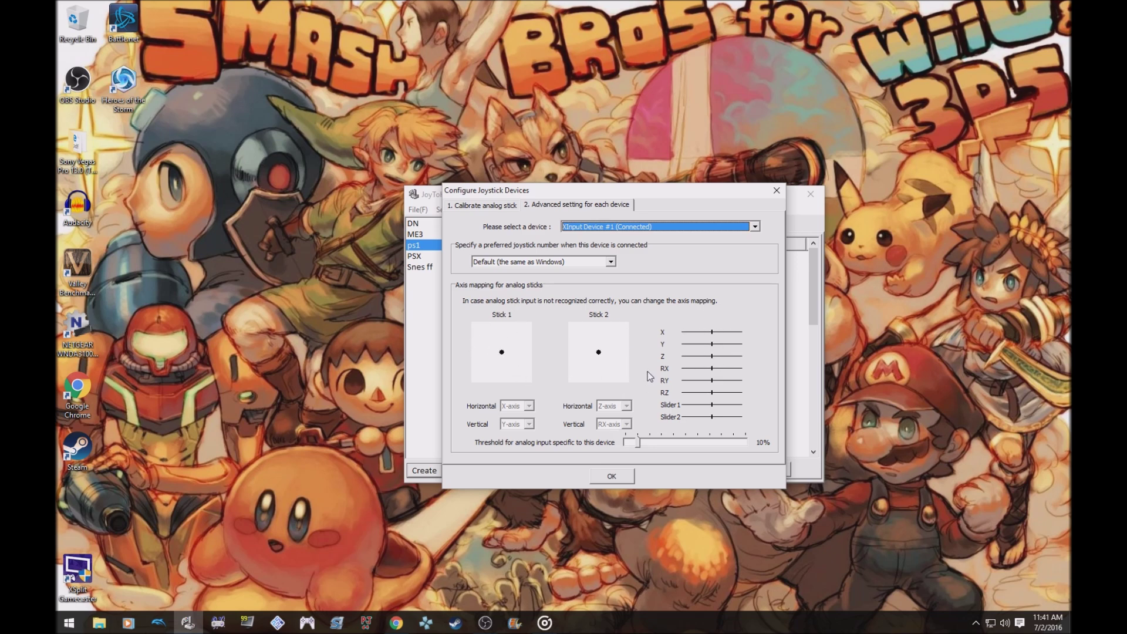
pyautogui.click(608, 477)
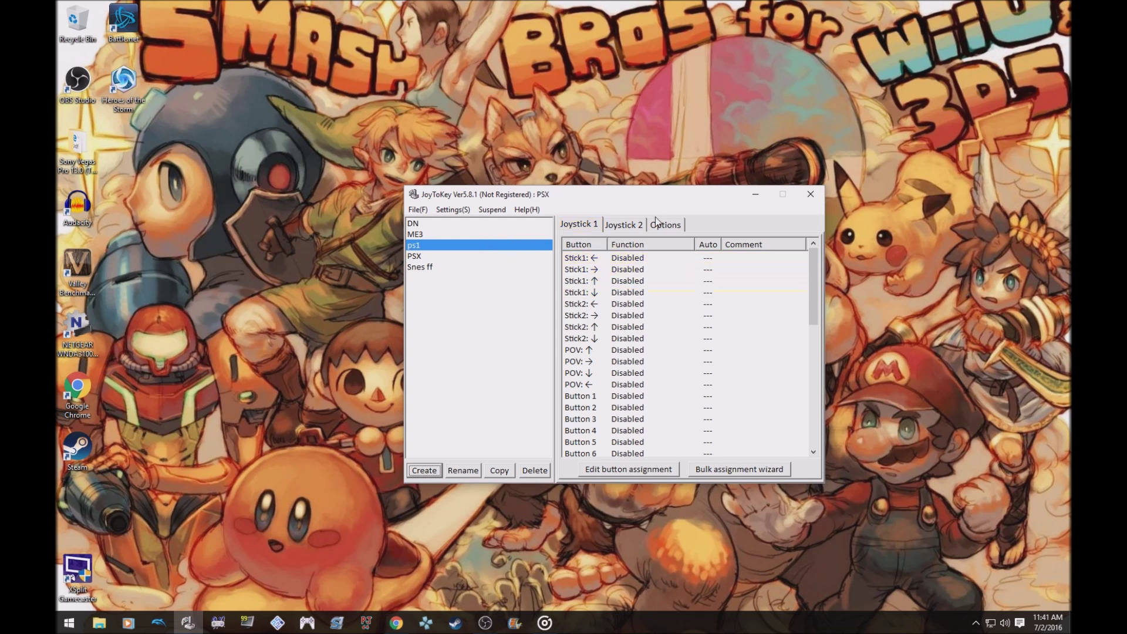
pyautogui.click(442, 255)
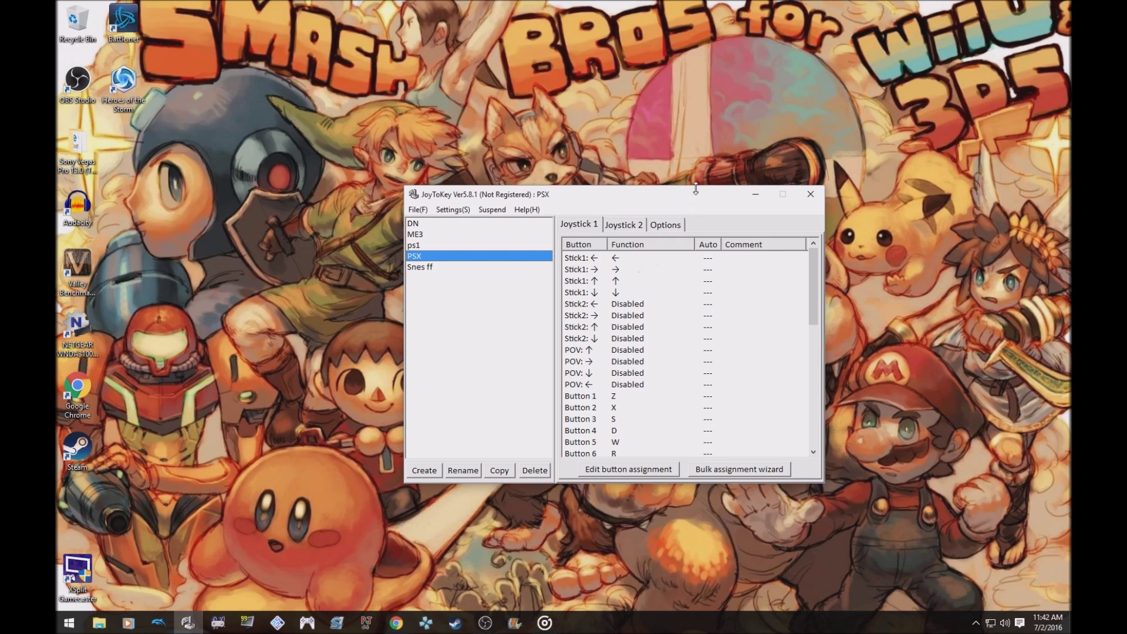
# Step: Reposition the JoyToKey window and reselect the PSX profile to show its mappings
pyautogui.moveTo(689, 196); pyautogui.dragTo(634, 177)
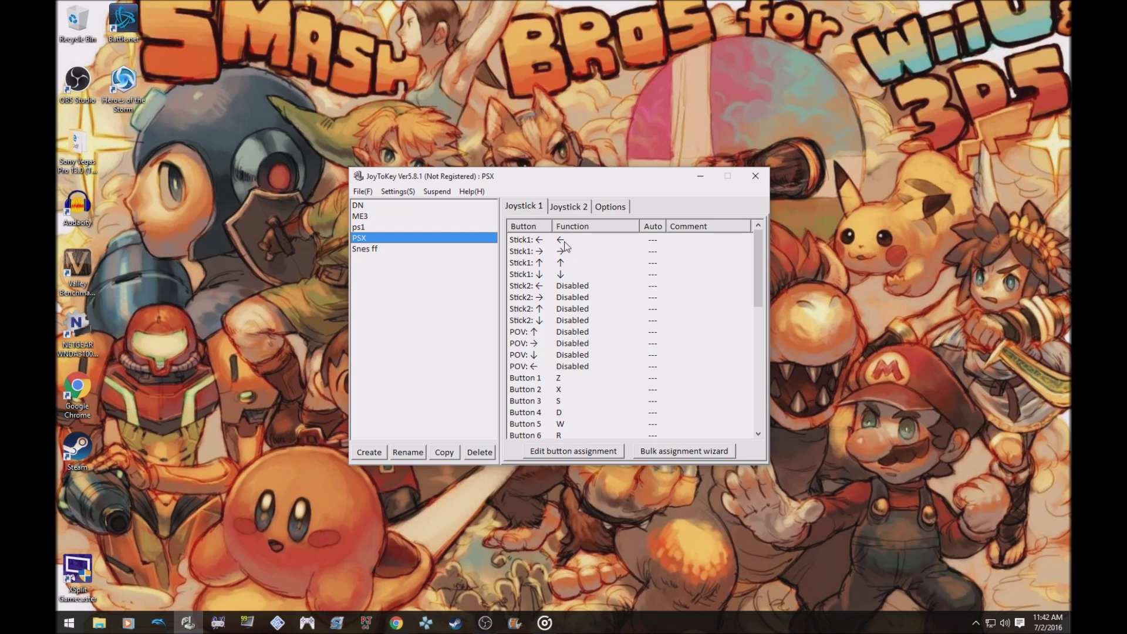
pyautogui.press('Up')
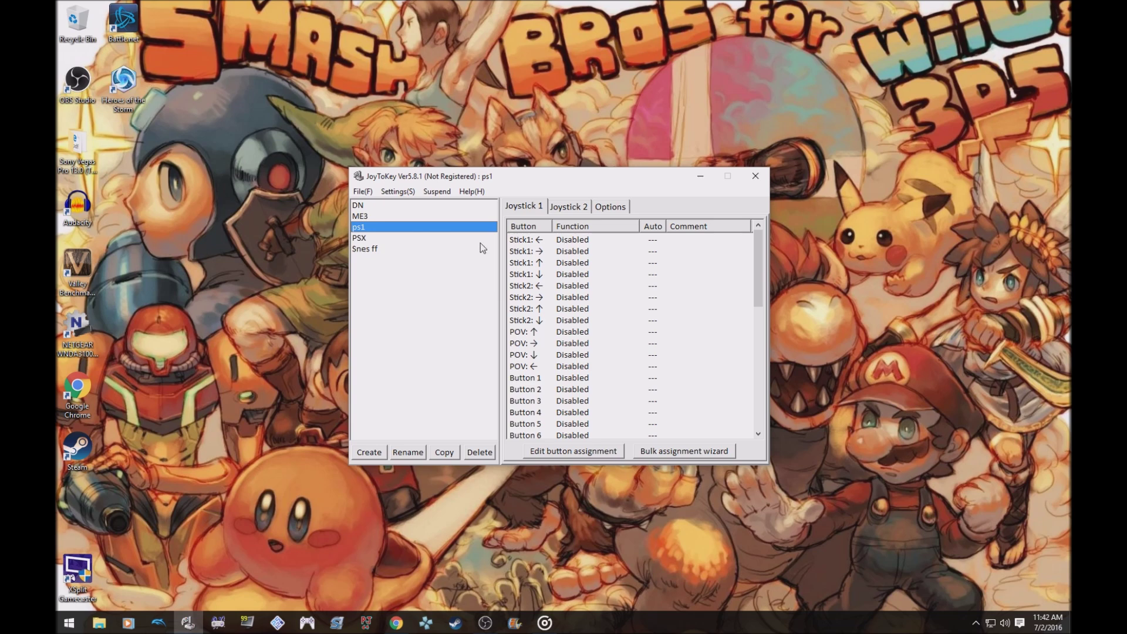
pyautogui.click(375, 238)
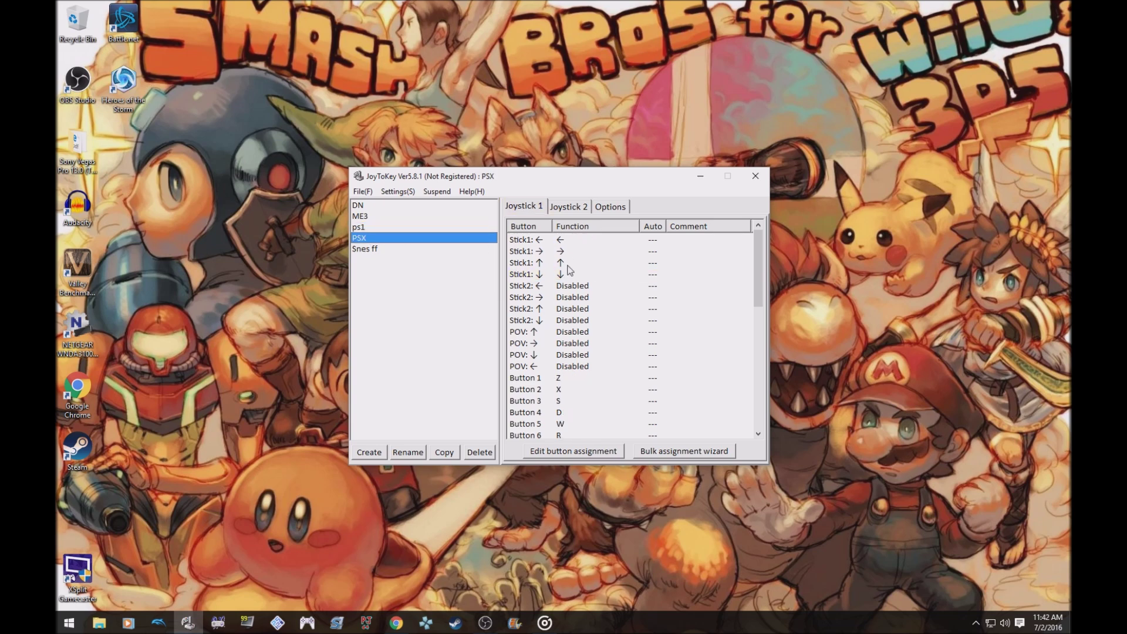
pyautogui.moveTo(627, 179); pyautogui.dragTo(617, 161)
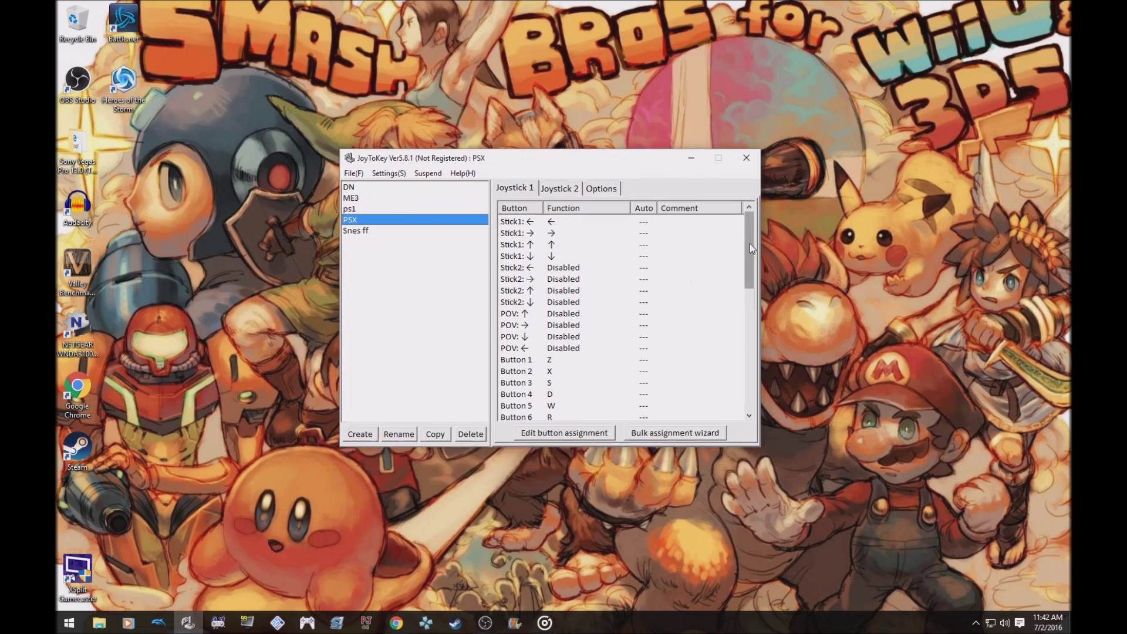
# Step: Scroll the Joystick 1 table to Buttons 7–12: C, V, Disabled, Disabled, E, T
pyautogui.moveTo(749, 244); pyautogui.dragTo(752, 273)
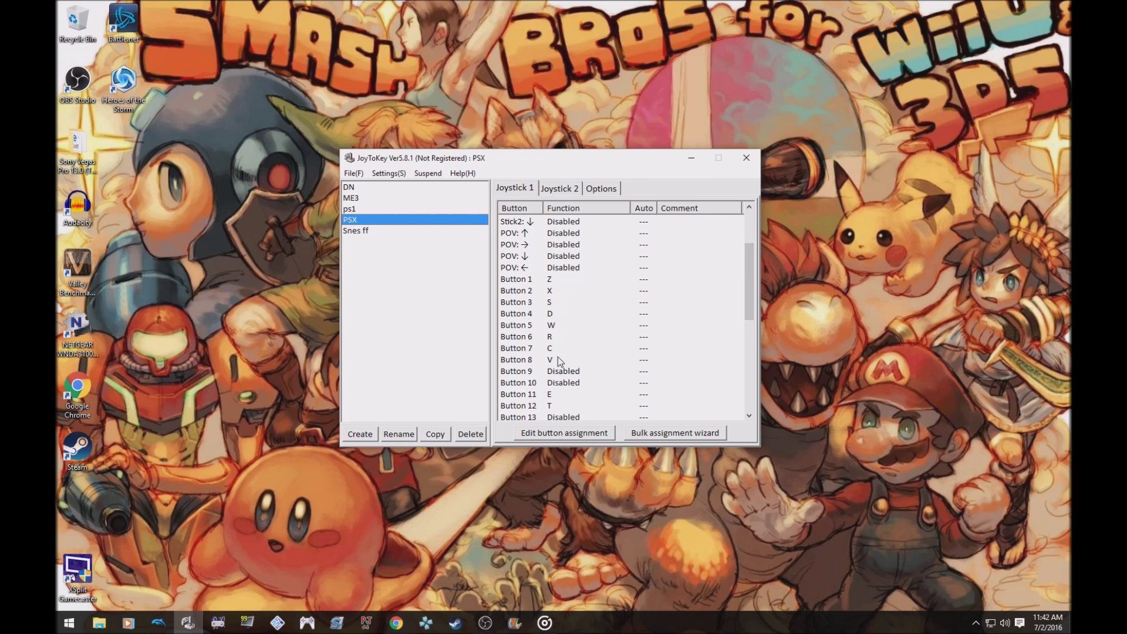
pyautogui.click(749, 415)
pyautogui.click(749, 416)
pyautogui.click(749, 416)
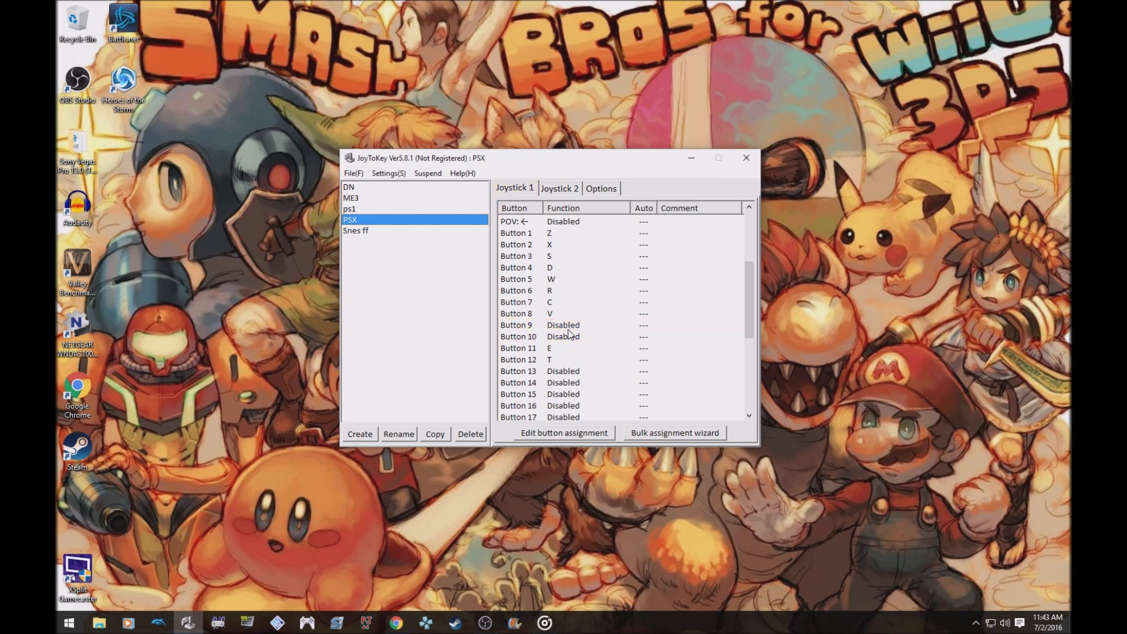
pyautogui.scroll(-2, 572, 329)
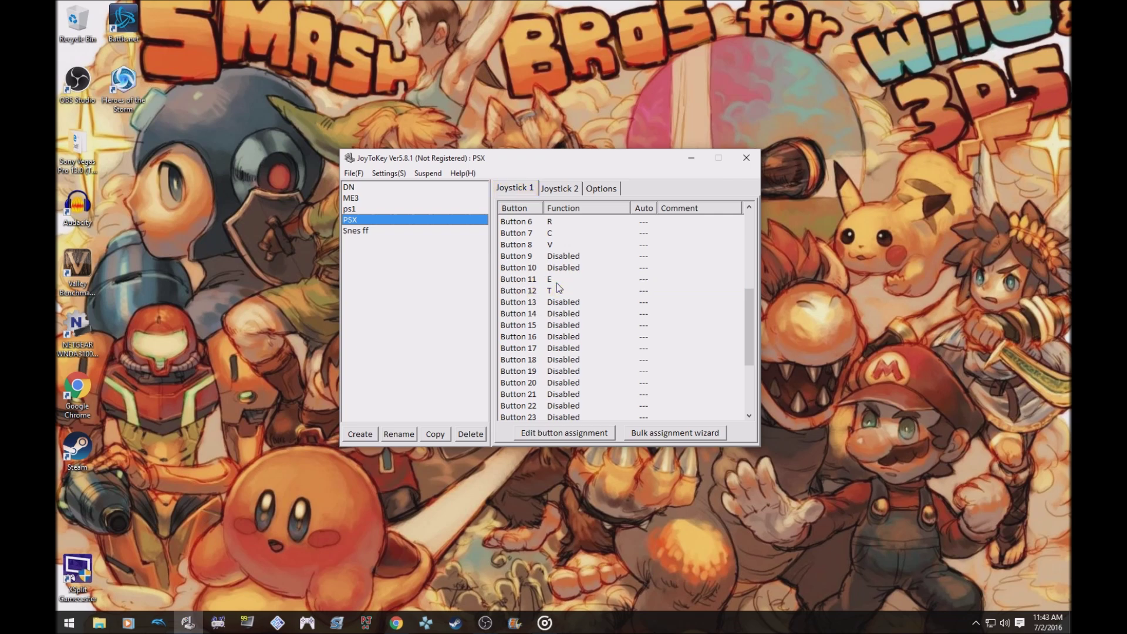
pyautogui.scroll(-4, 564, 294)
pyautogui.scroll(7, 580, 314)
pyautogui.scroll(-2, 582, 318)
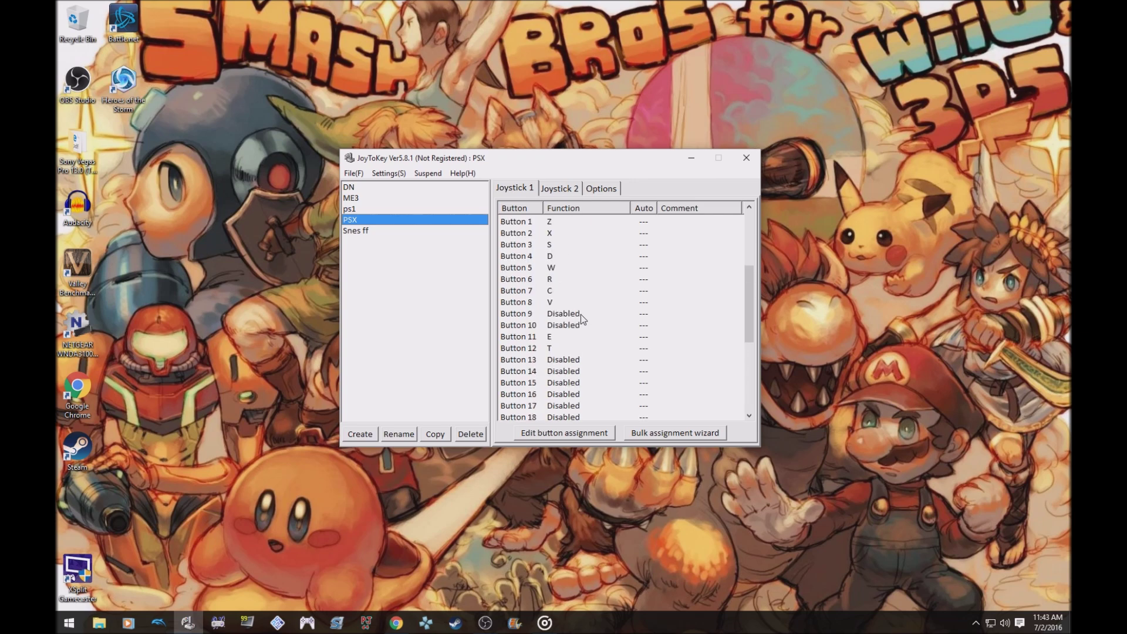
pyautogui.scroll(1, 587, 326)
pyautogui.scroll(3, 607, 323)
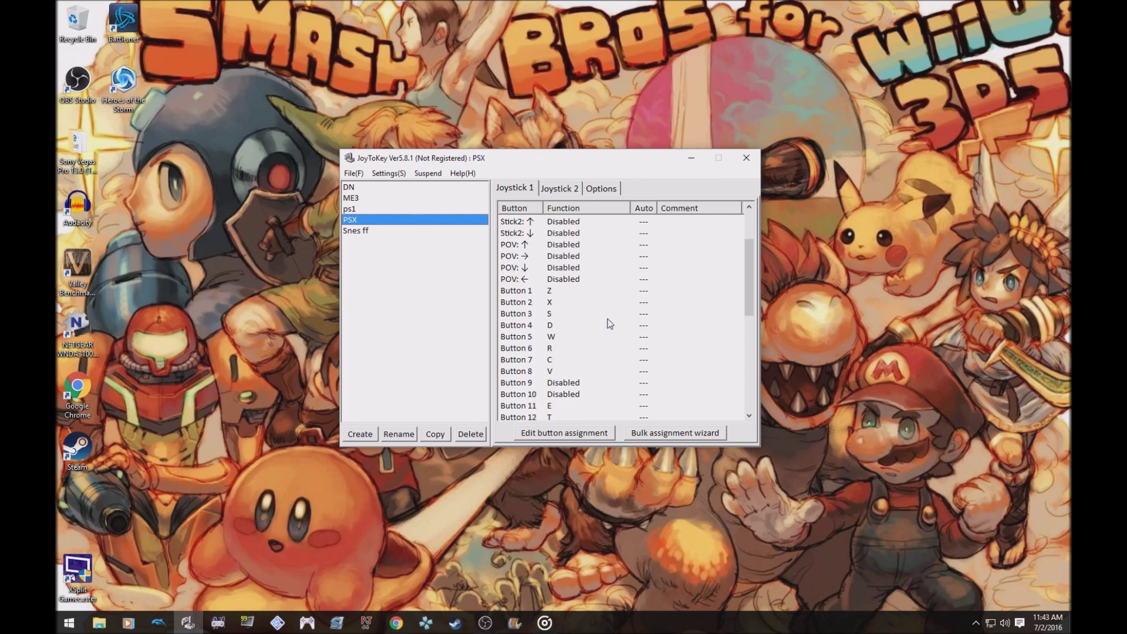
pyautogui.scroll(-9, 610, 323)
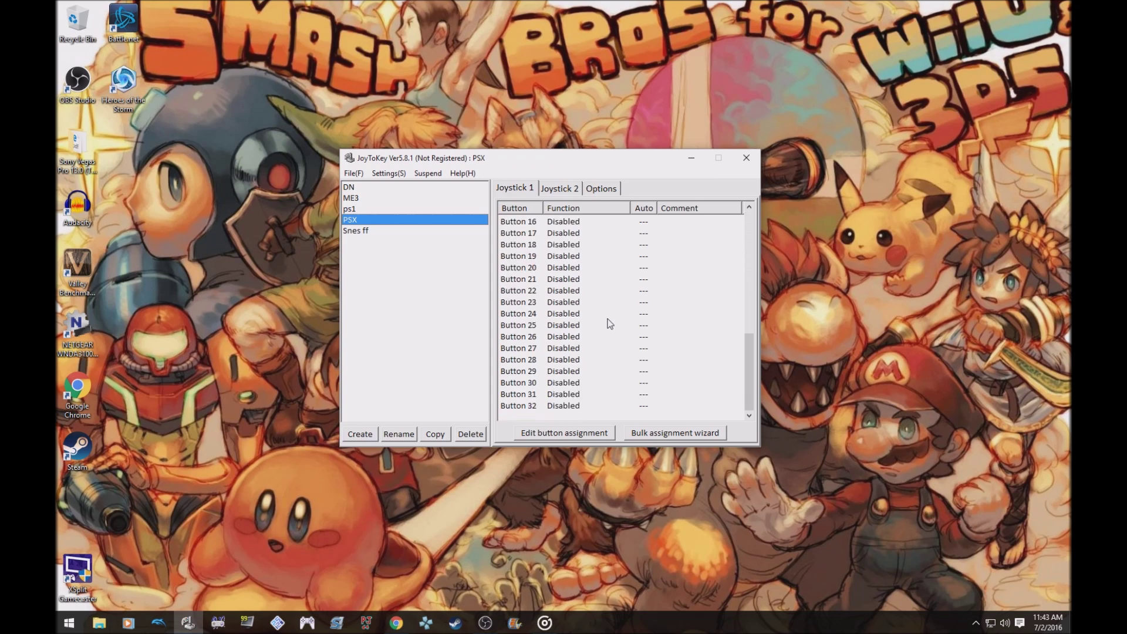
pyautogui.scroll(9, 609, 322)
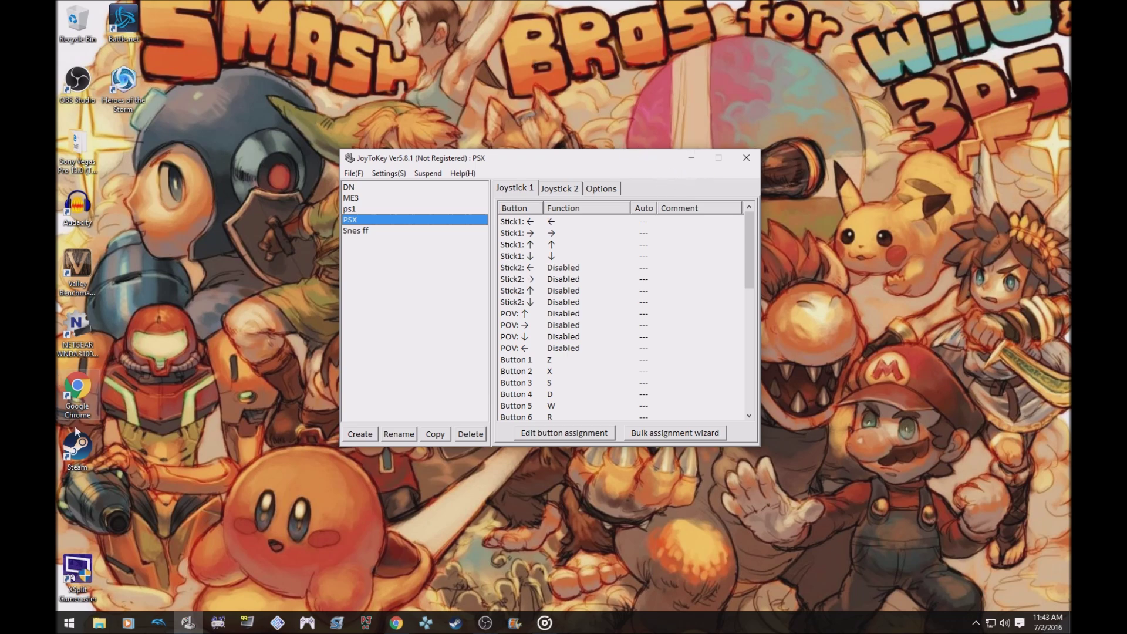
pyautogui.click(692, 158)
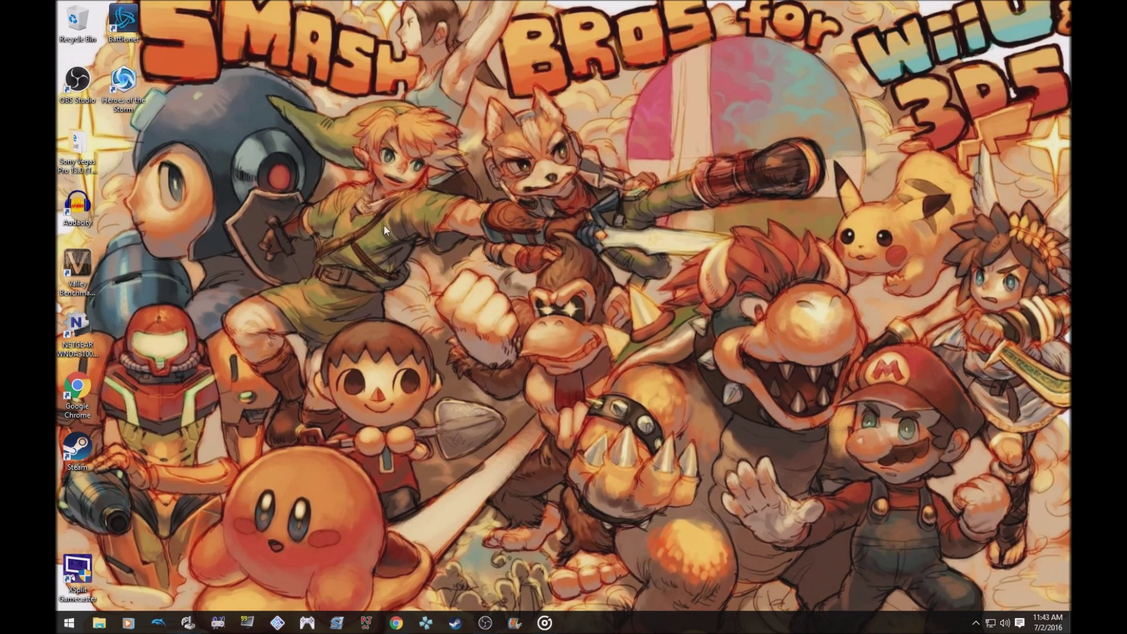
# Step: Center the ePSXe window and choose to run a game from an ISO image
pyautogui.moveTo(180, 7); pyautogui.dragTo(540, 192)
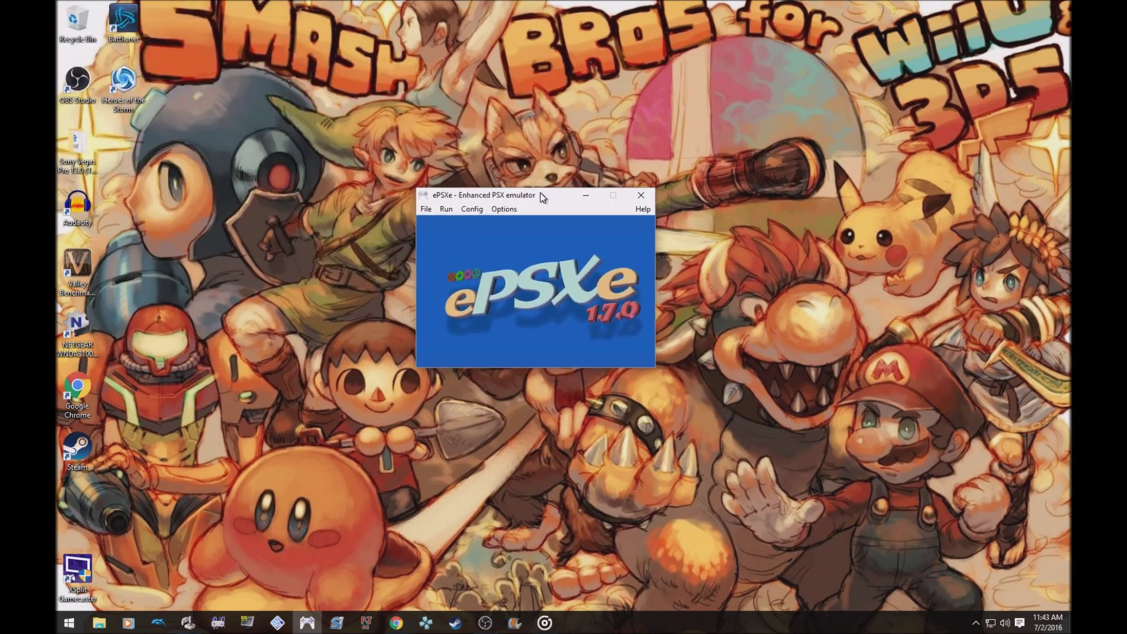
pyautogui.click(430, 213)
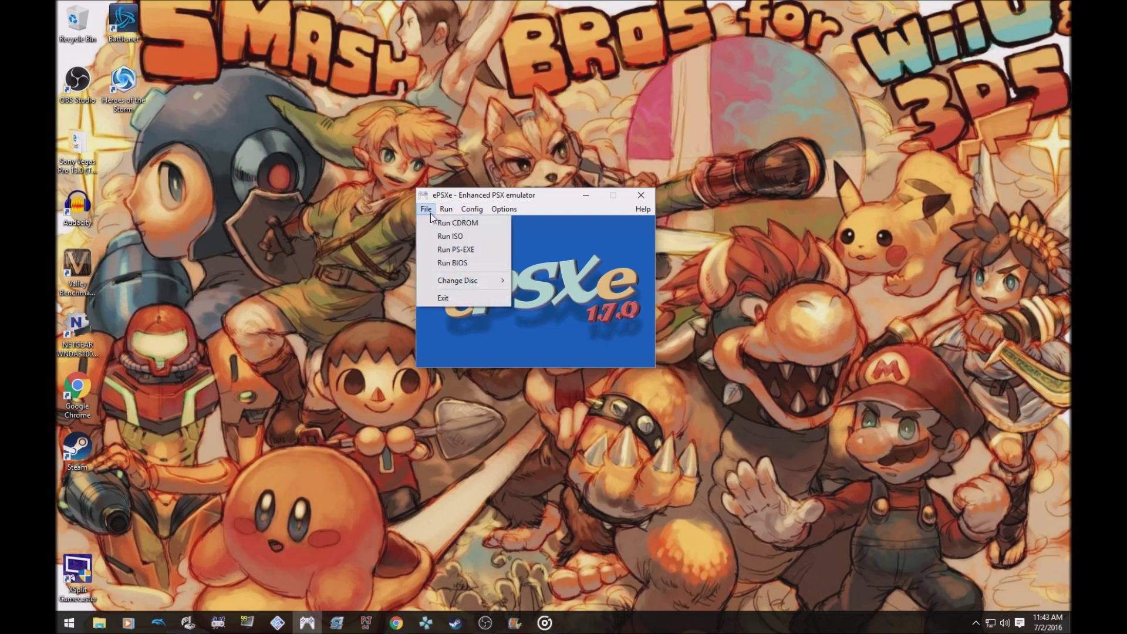
pyautogui.click(491, 230)
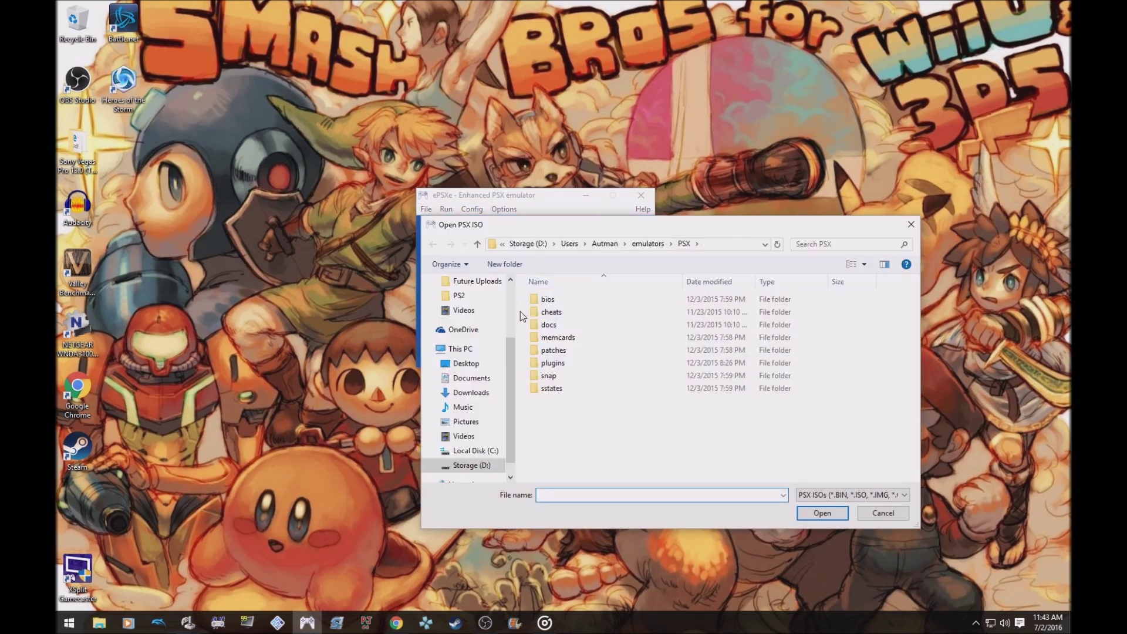
# Step: Load the Crash Team Racing [SCUS-94426] image from D:\Users\…\ROMs\PSX
pyautogui.click(480, 466)
pyautogui.doubleClick(564, 340)
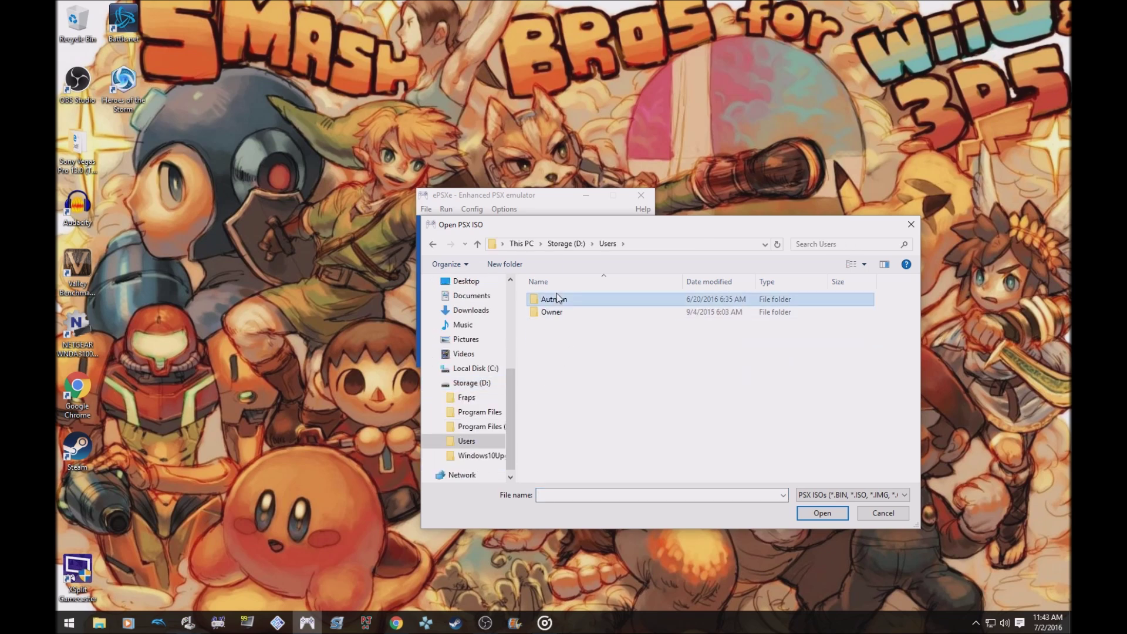
pyautogui.doubleClick(557, 299)
pyautogui.doubleClick(551, 388)
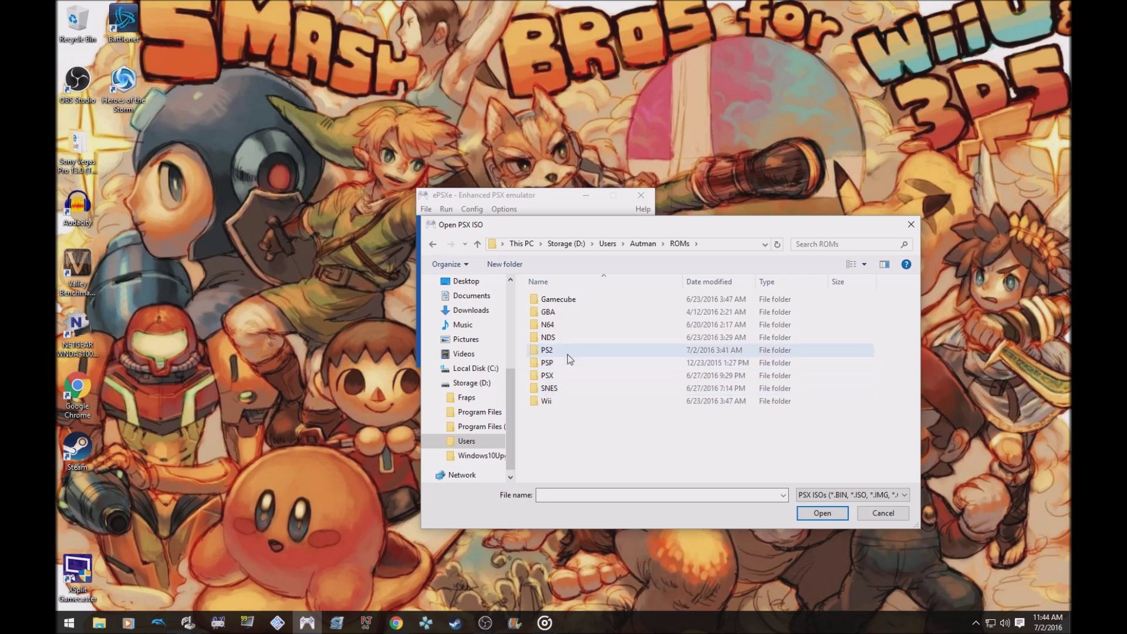
pyautogui.doubleClick(545, 376)
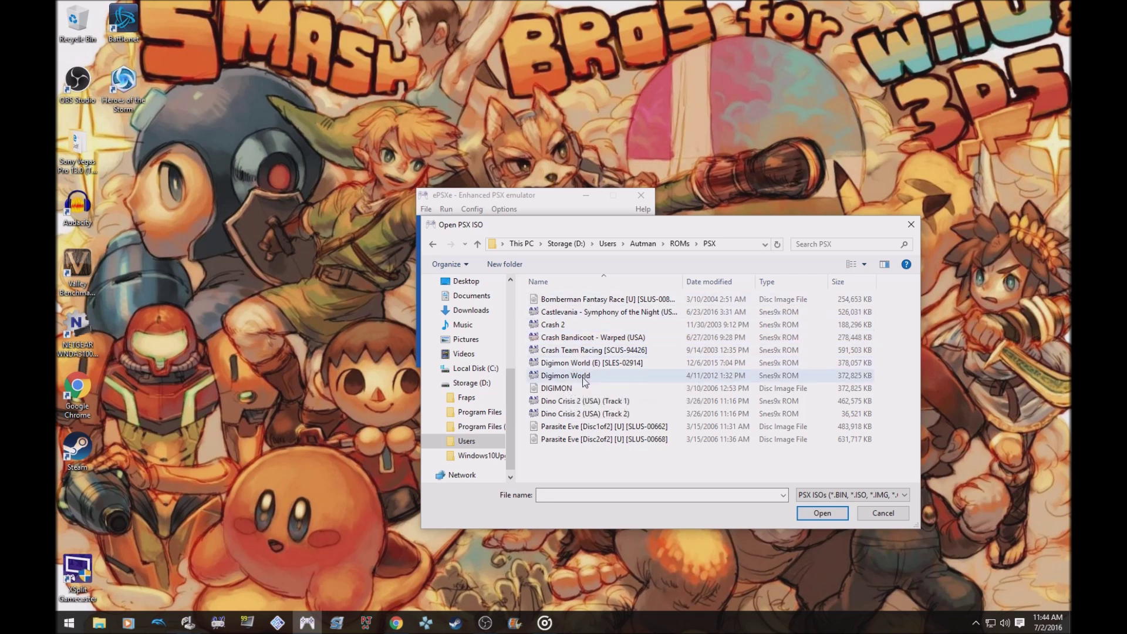
pyautogui.click(593, 353)
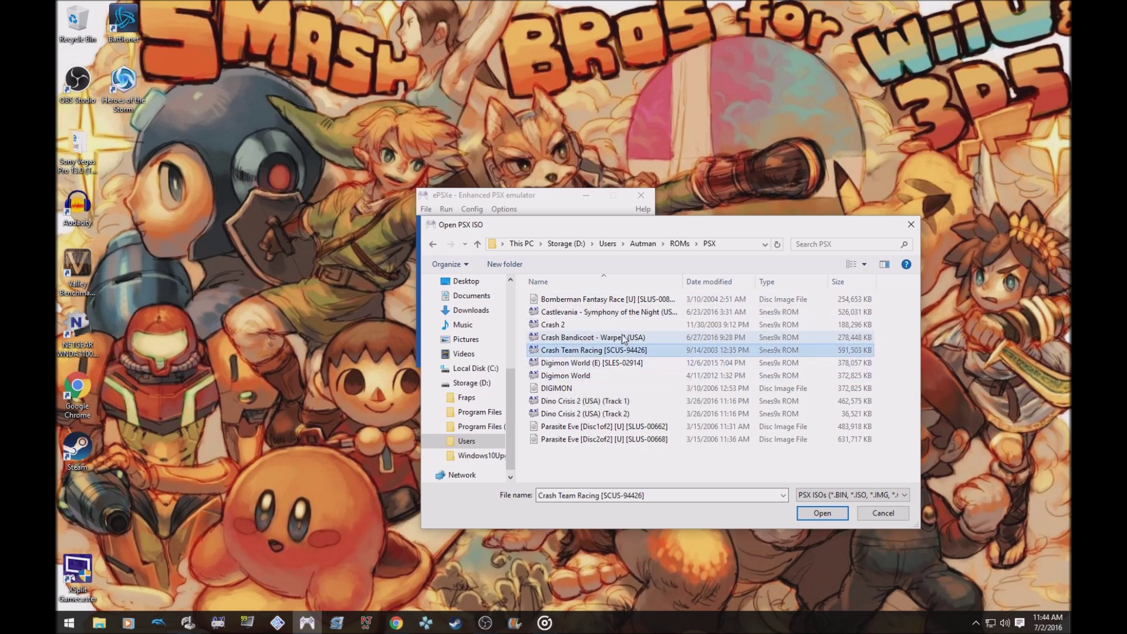
pyautogui.click(821, 514)
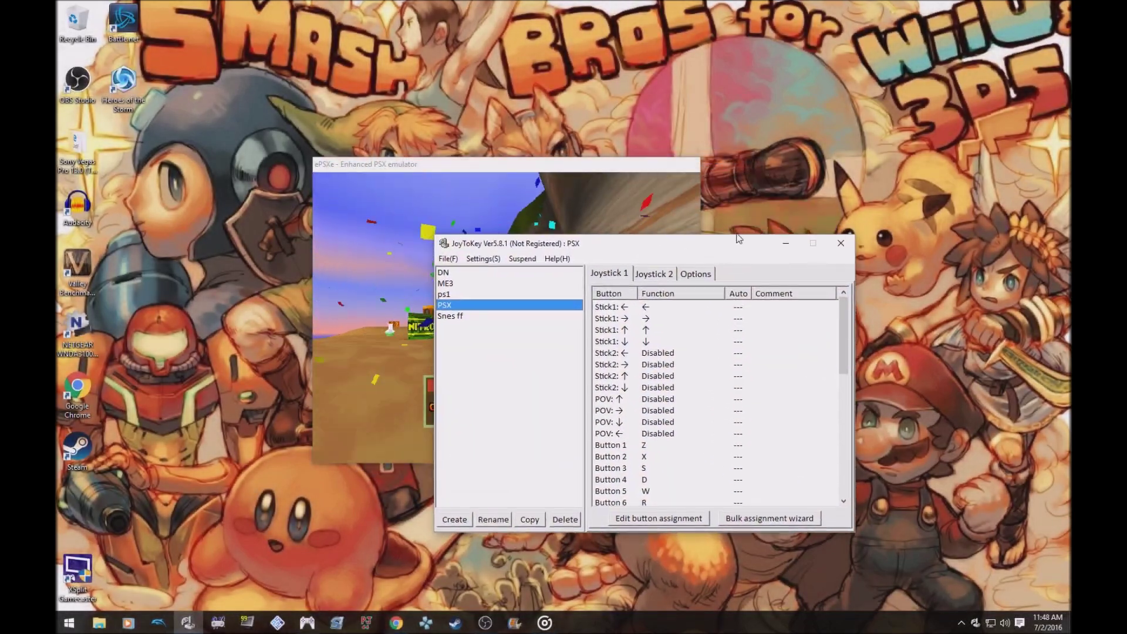
# Step: Move, hide and restore the JoyToKey window, then quit it via File > Exit
pyautogui.moveTo(642, 240); pyautogui.dragTo(612, 250)
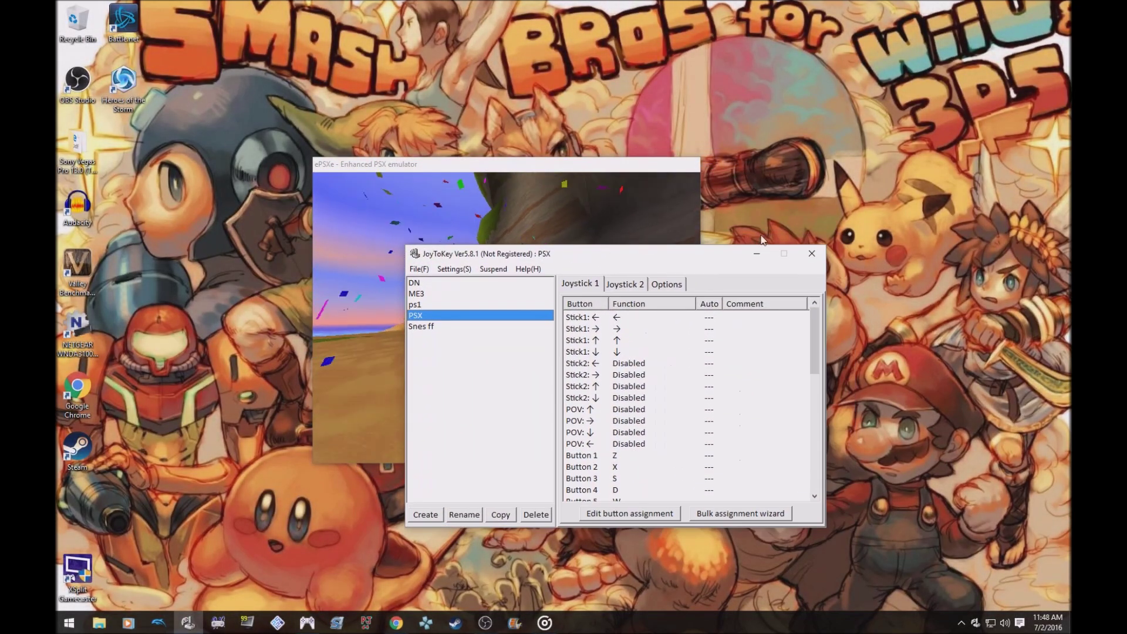
pyautogui.click(811, 253)
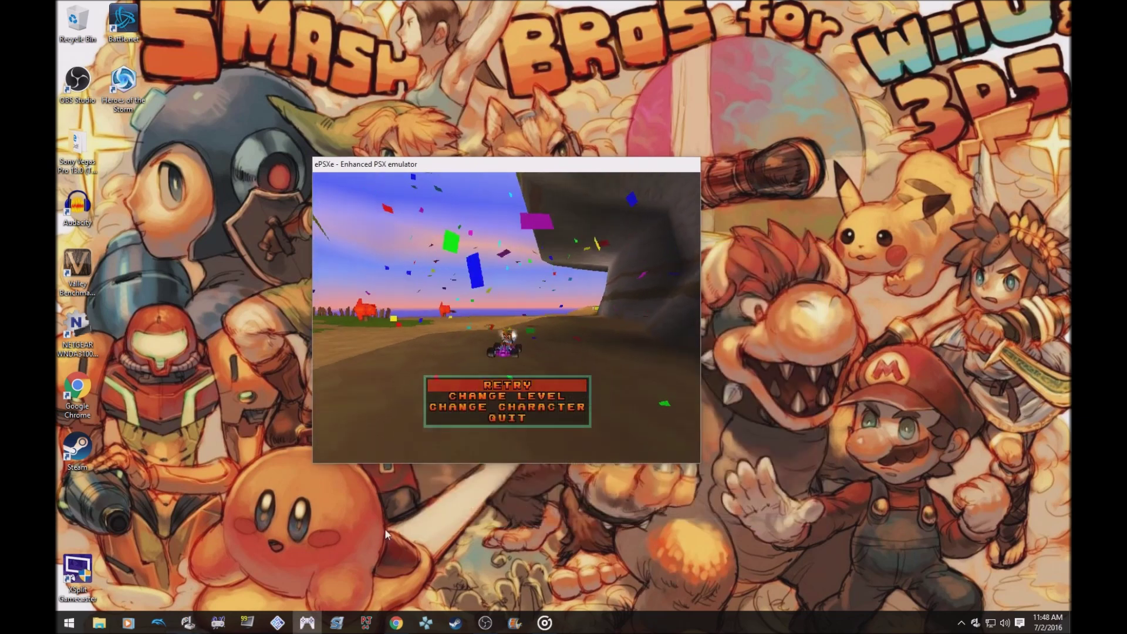
pyautogui.click(187, 623)
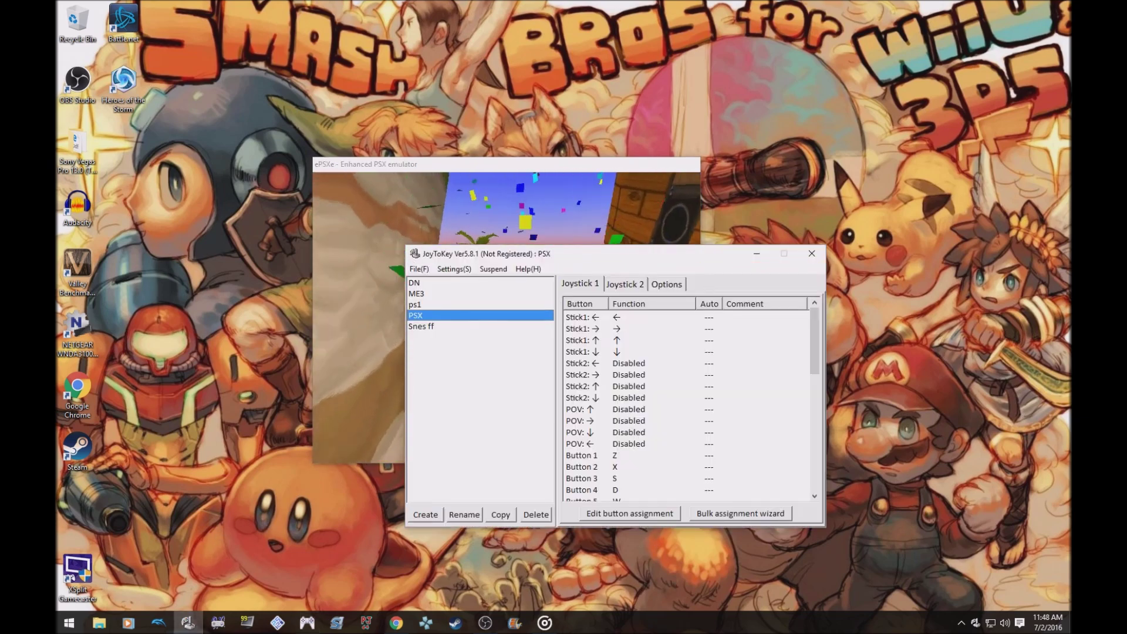
pyautogui.click(419, 269)
pyautogui.click(436, 371)
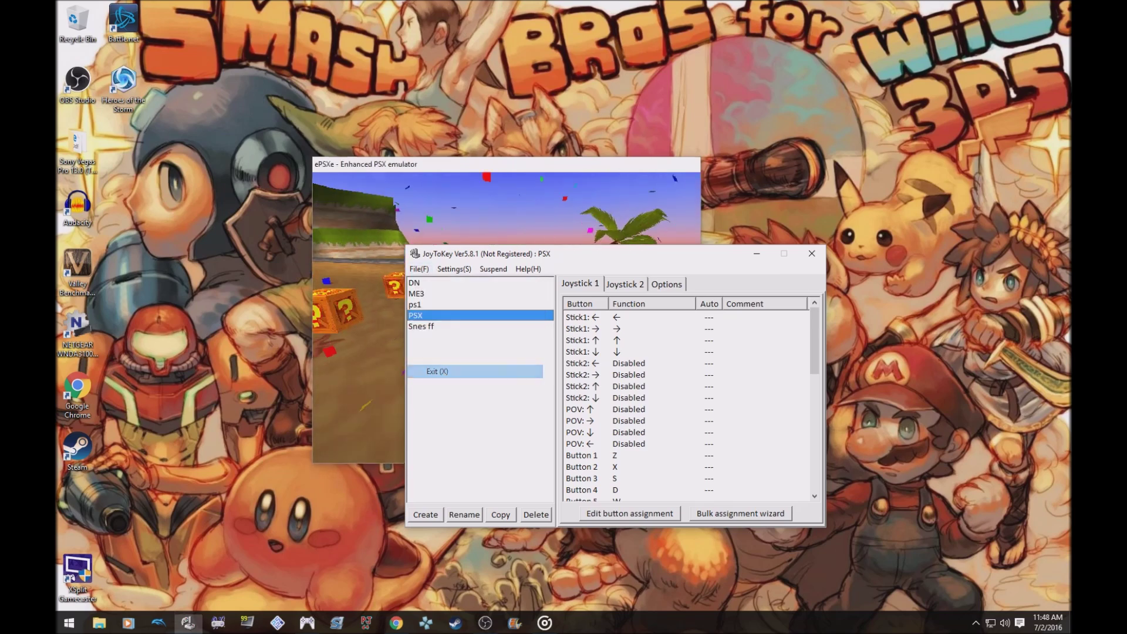